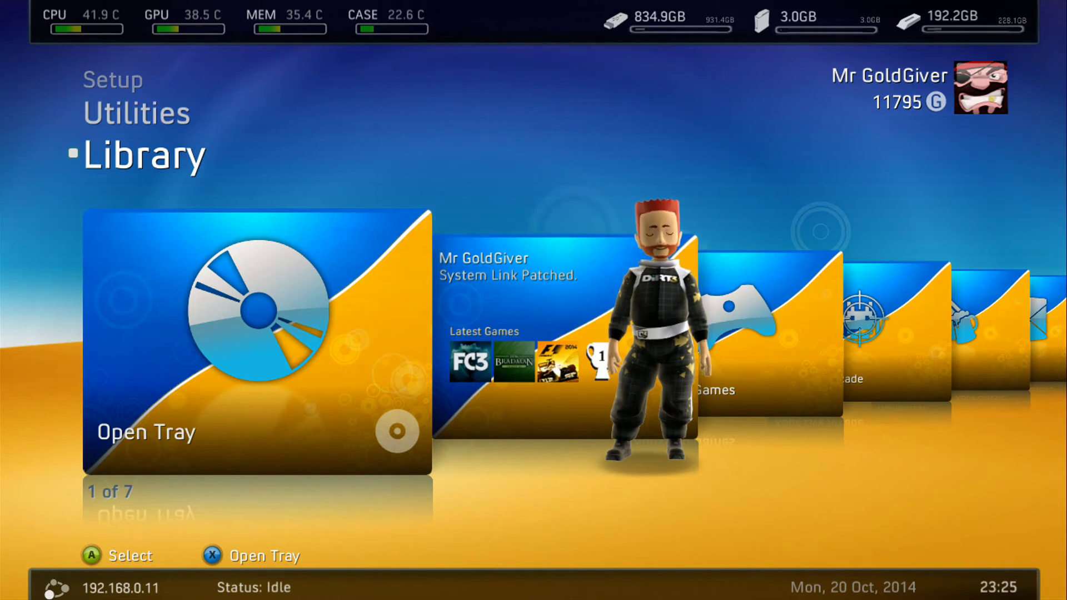
Step: Unload the FSD Plugin under Setup > Settings > Plugin Settings, then go back to the Settings list
{"action": "key", "text": "Up"}
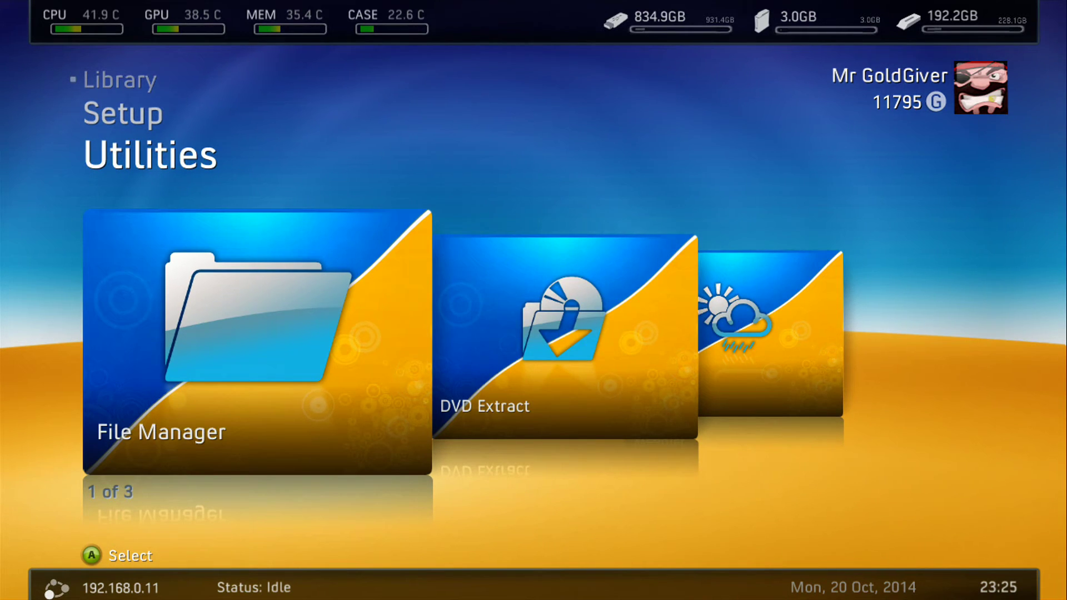
{"action": "key", "text": "Up"}
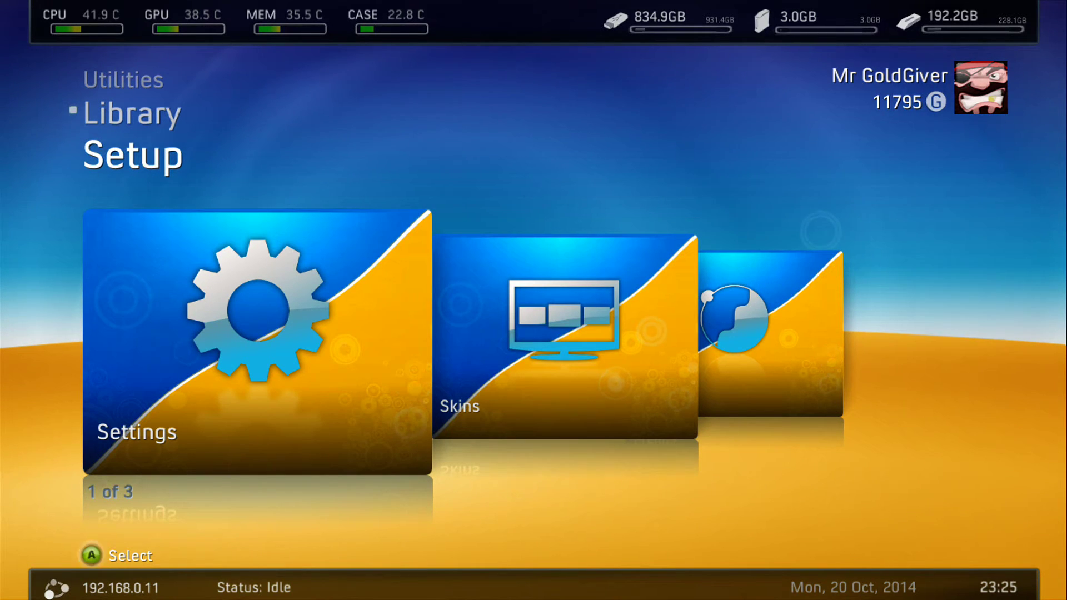
{"action": "key", "text": "Return"}
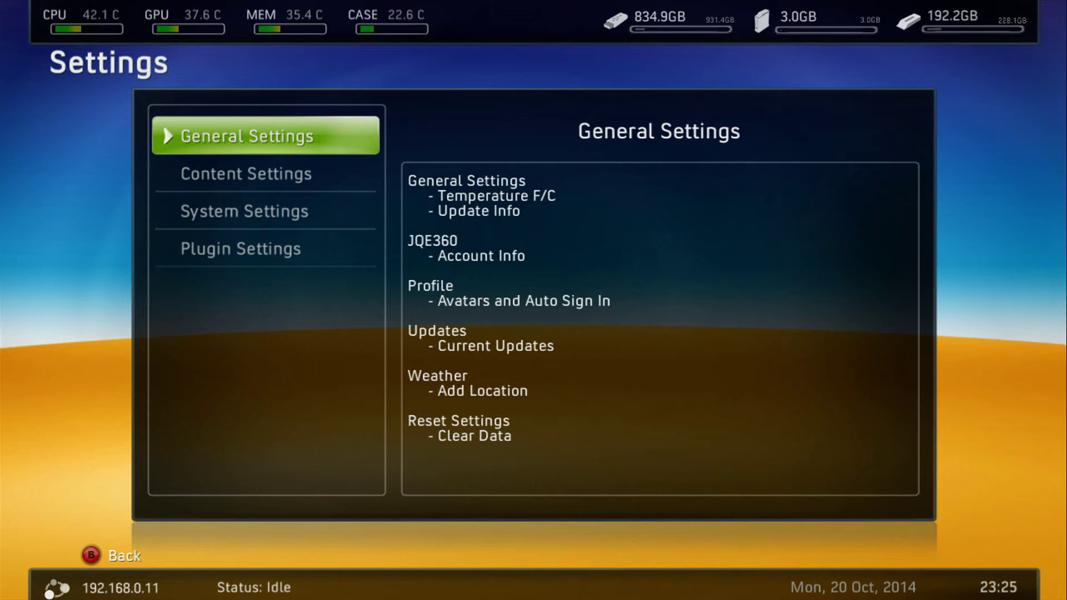
{"action": "key", "text": "Down"}
{"action": "key", "text": "Down"}
{"action": "key", "text": "Down"}
{"action": "key", "text": "Return"}
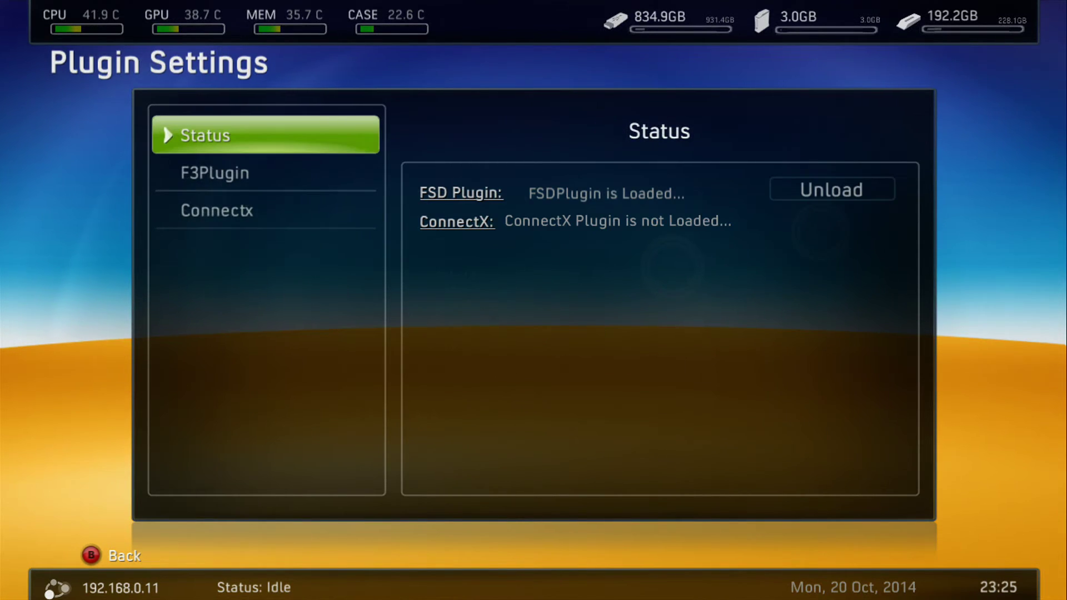
{"action": "key", "text": "Right"}
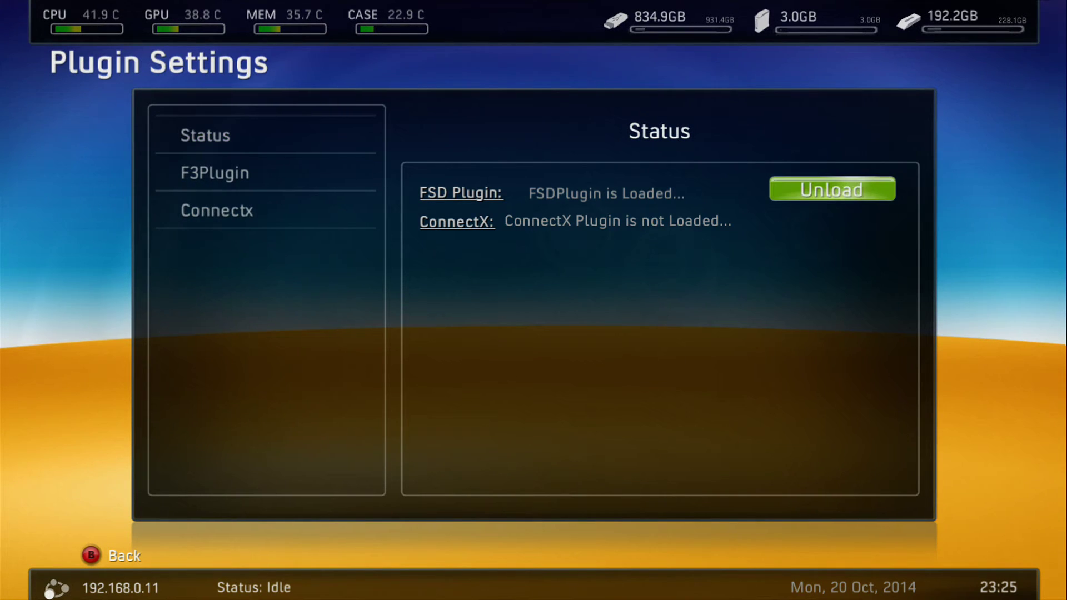
{"action": "key", "text": "Return"}
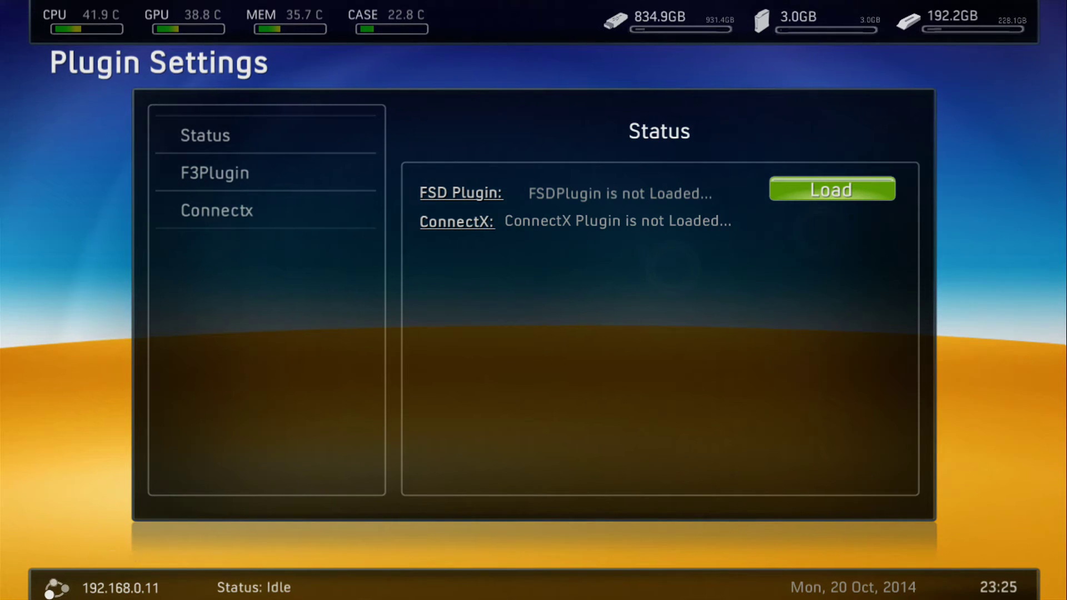
{"action": "key", "text": "Left"}
{"action": "key", "text": "Escape"}
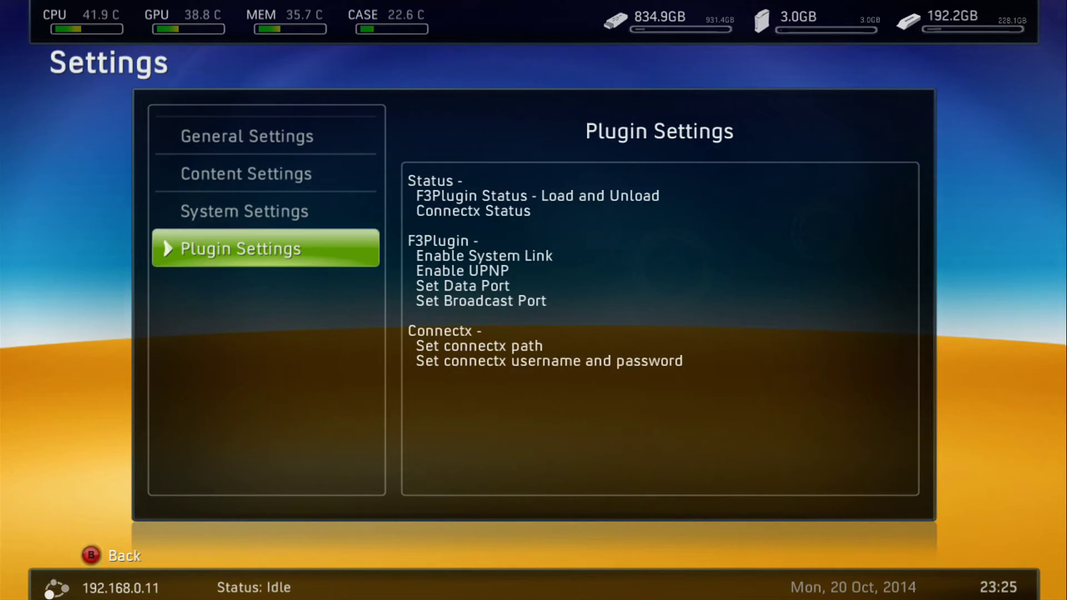
Step: Leave Settings, open and close the Xbox Guide, and scroll the main menu to Utilities
{"action": "key", "text": "Escape"}
{"action": "key", "text": "Home"}
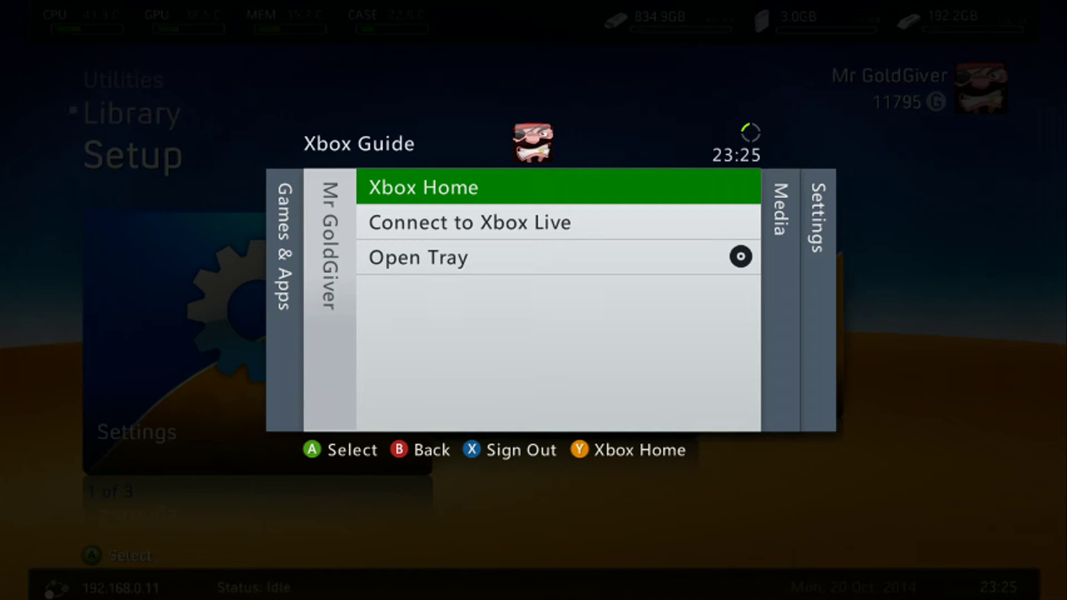
{"action": "key", "text": "Escape"}
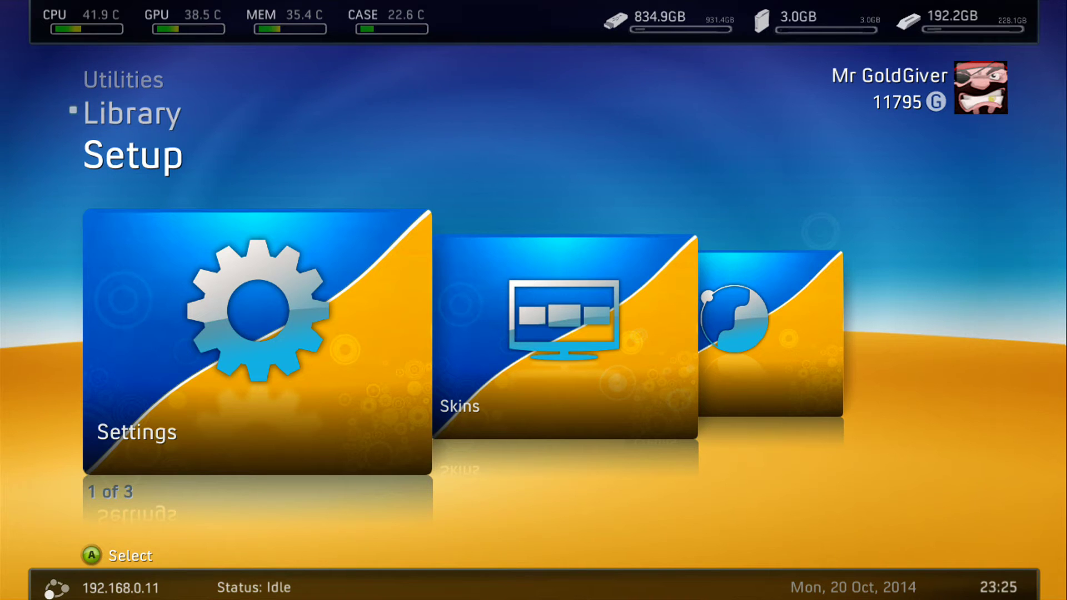
{"action": "key", "text": "Down"}
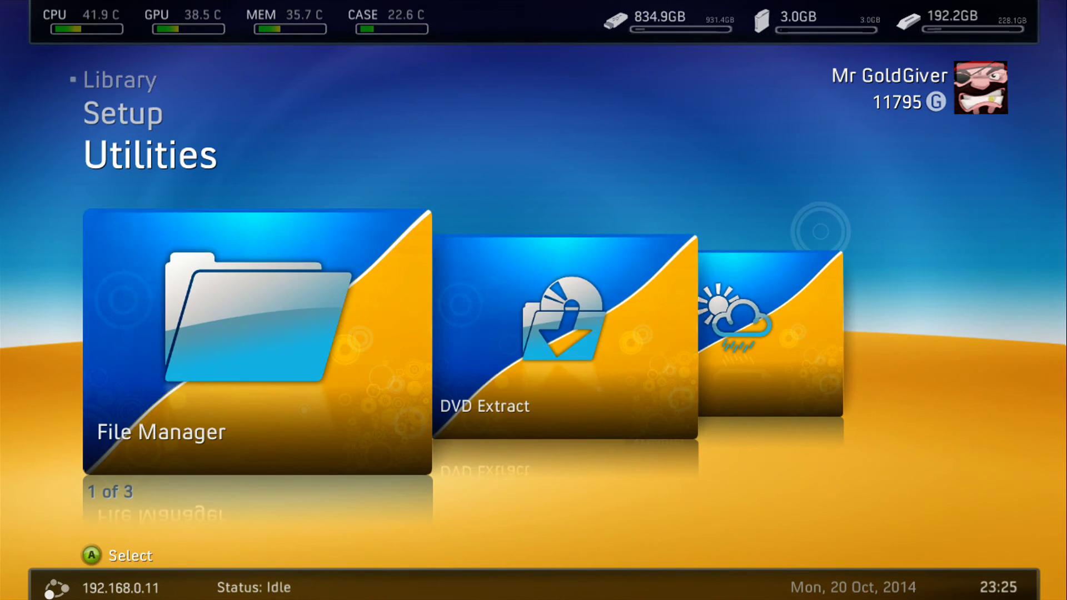
{"action": "key", "text": "Down"}
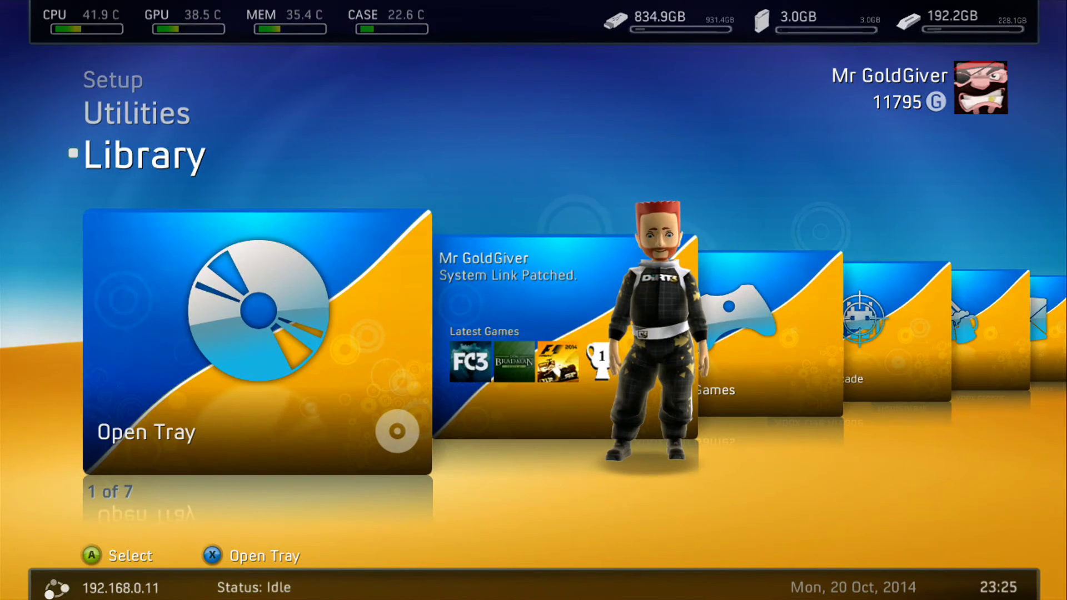
{"action": "key", "text": "Up"}
{"action": "key", "text": "Up"}
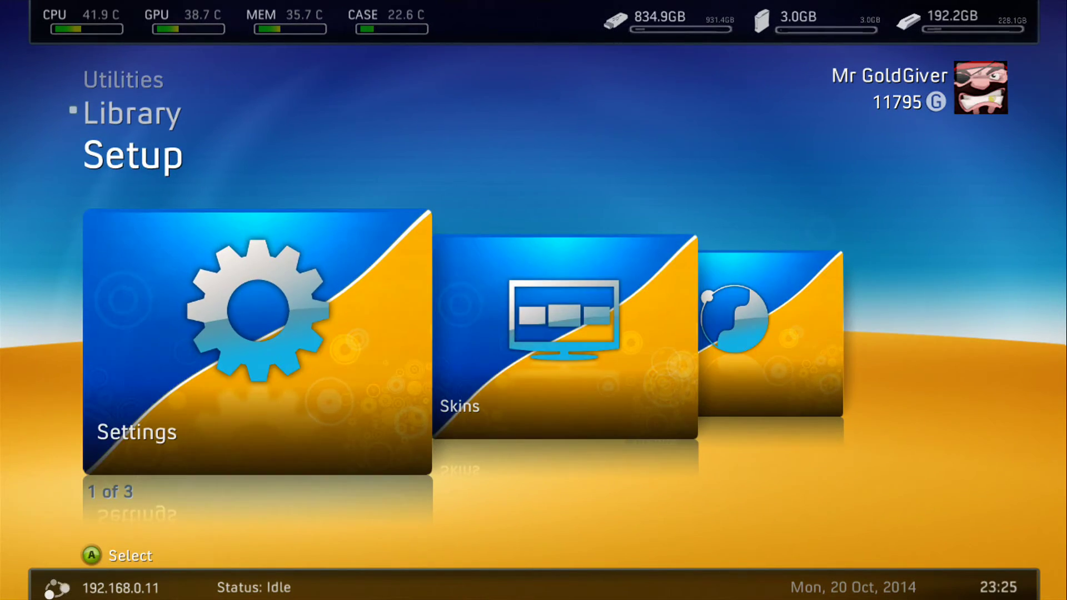
{"action": "key", "text": "Down"}
Step: In the File Manager, browse to Hdd1:\dash_launch_v3.12\Installer and run default.xex
{"action": "key", "text": "Return"}
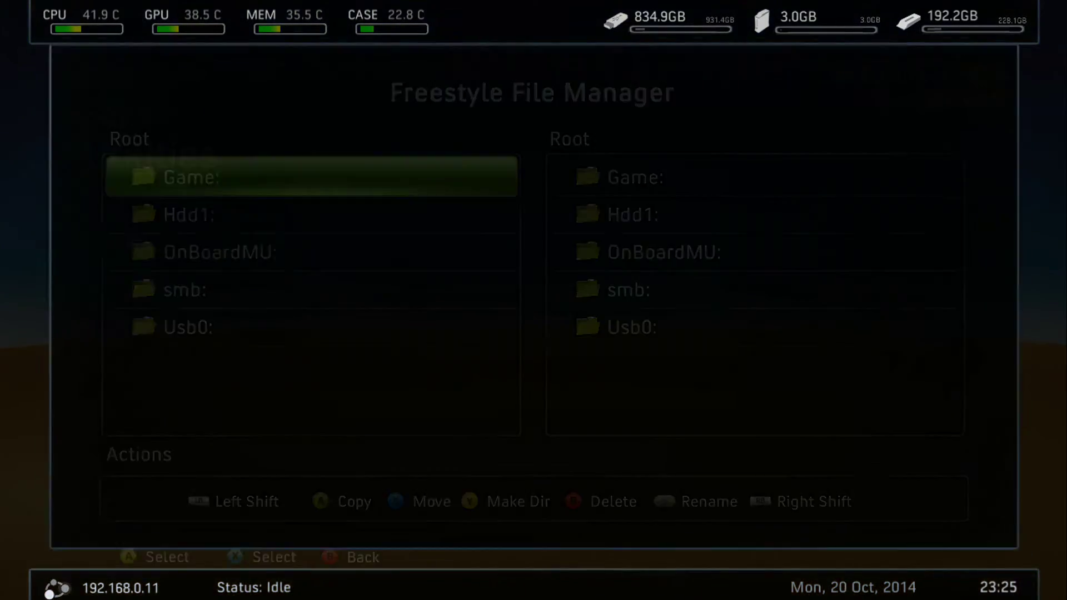
{"action": "key", "text": "Down"}
{"action": "key", "text": "Return"}
{"action": "key", "text": "Down"}
{"action": "key", "text": "Down"}
{"action": "key", "text": "Down"}
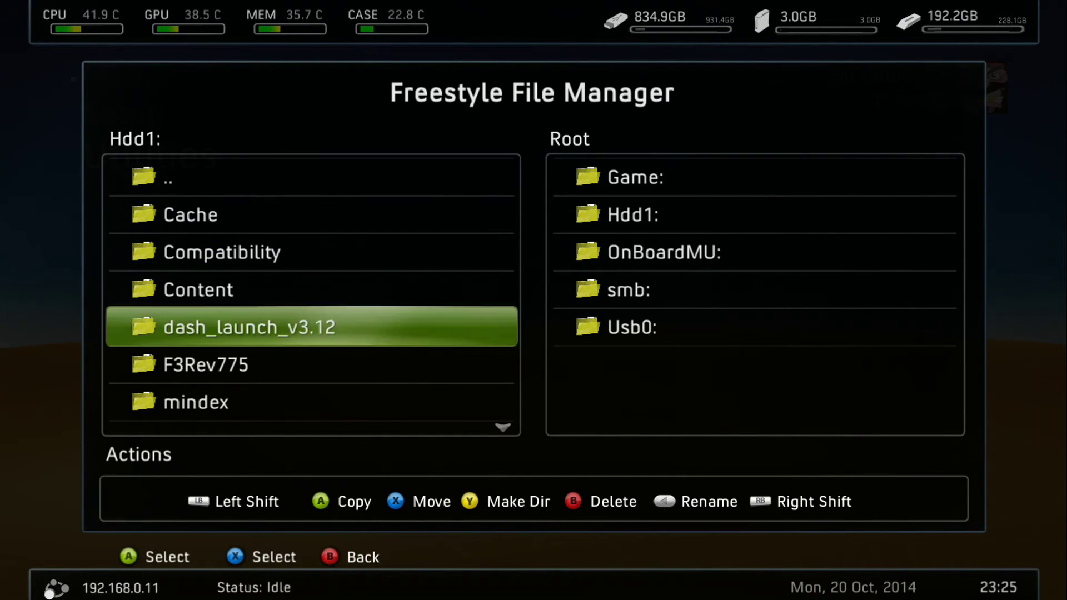
{"action": "key", "text": "Return"}
{"action": "key", "text": "Down"}
{"action": "key", "text": "Return"}
{"action": "key", "text": "Down"}
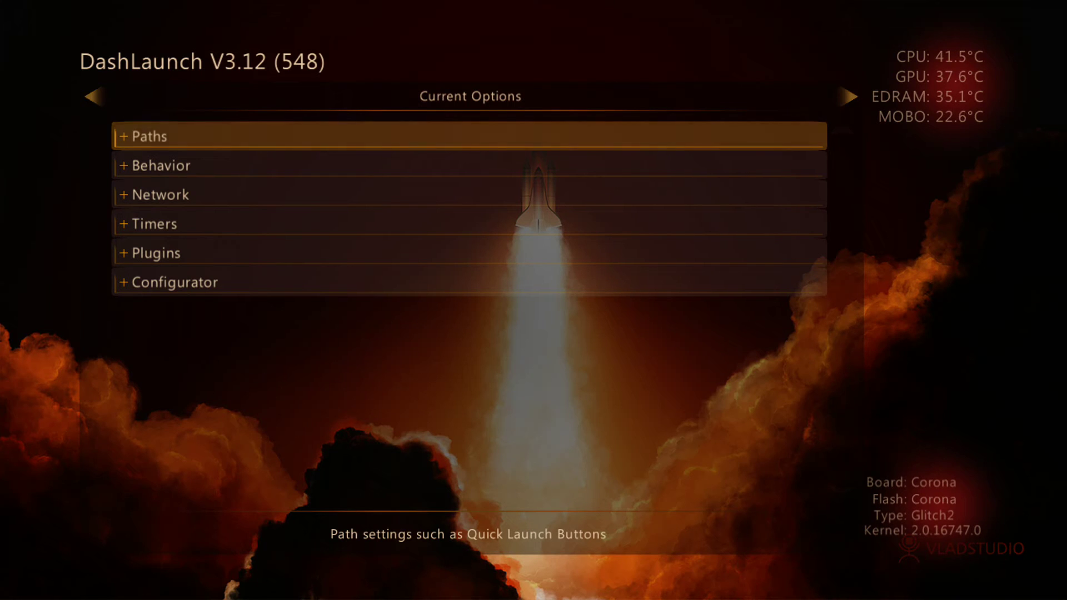
Step: Choose Unload DashLaunch on the Miscellaneous page to remove DashLaunch from memory
{"action": "key", "text": "Left"}
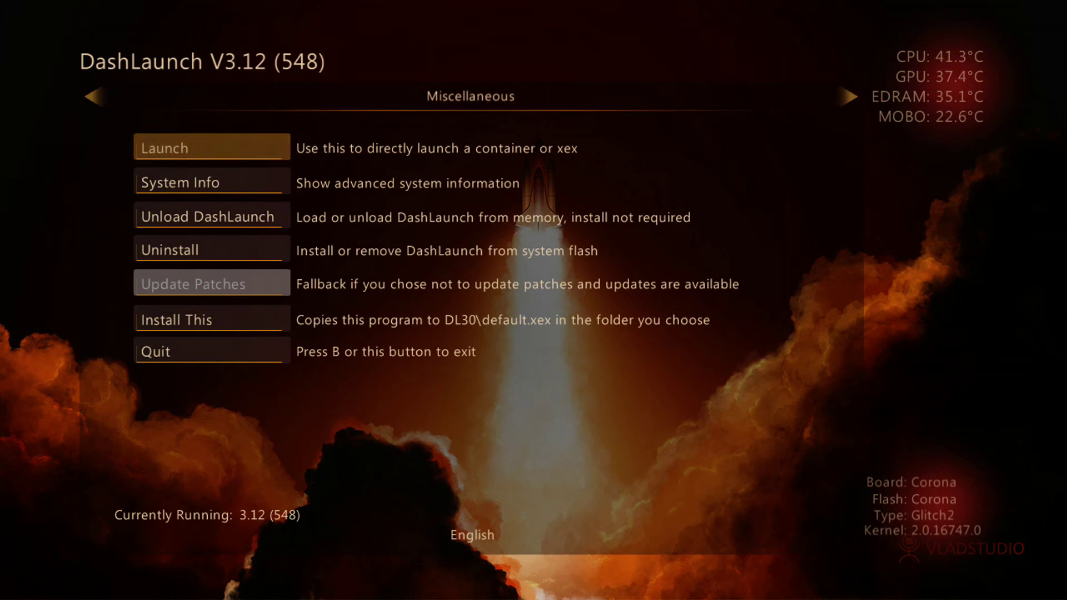
{"action": "key", "text": "Down"}
{"action": "key", "text": "Down"}
{"action": "key", "text": "Down"}
{"action": "key", "text": "Up"}
{"action": "key", "text": "Up"}
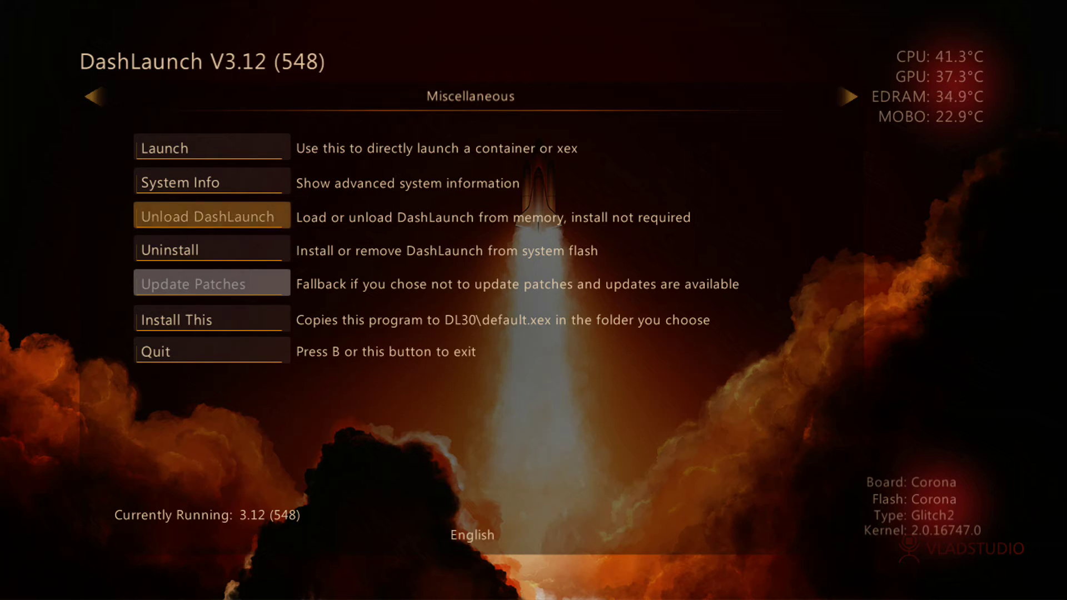
{"action": "key", "text": "Return"}
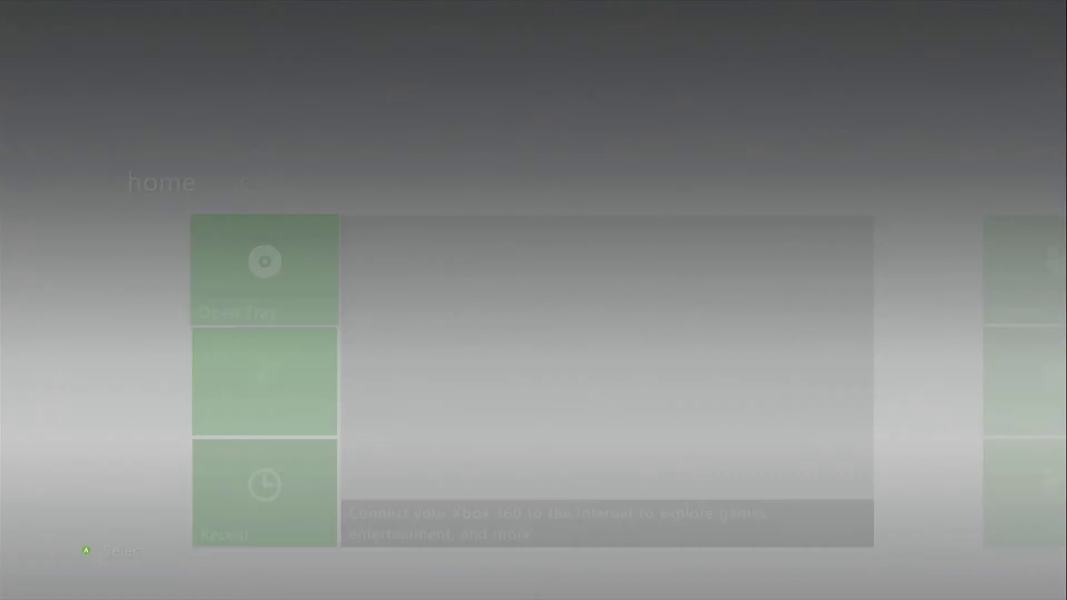
Step: Dismiss the Update Required prompt and launch XeXMenu 1.1 from the Recent list
{"action": "key", "text": "Return"}
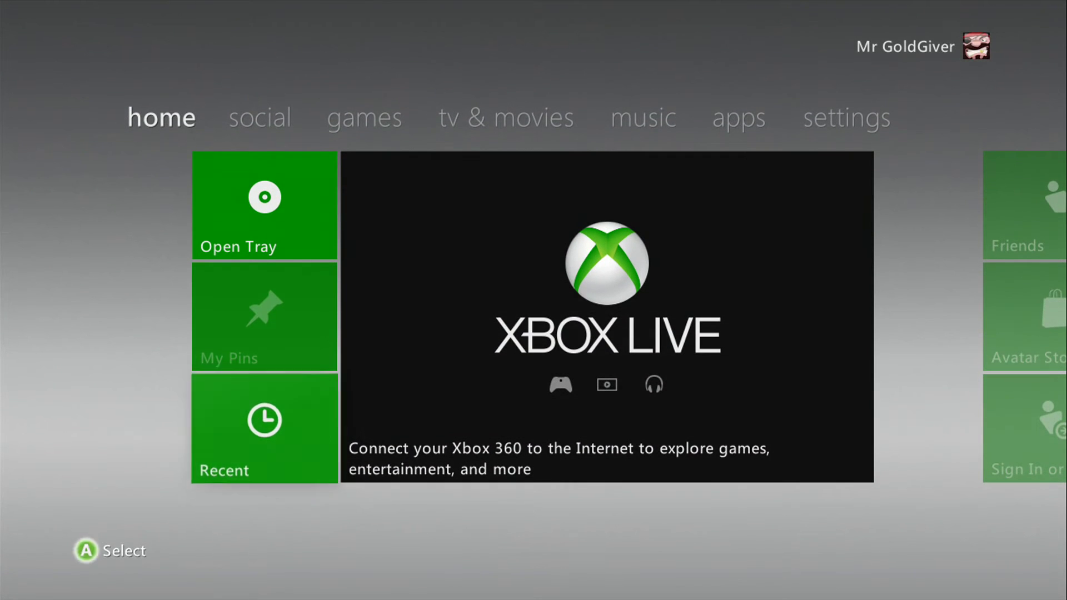
{"action": "key", "text": "Return"}
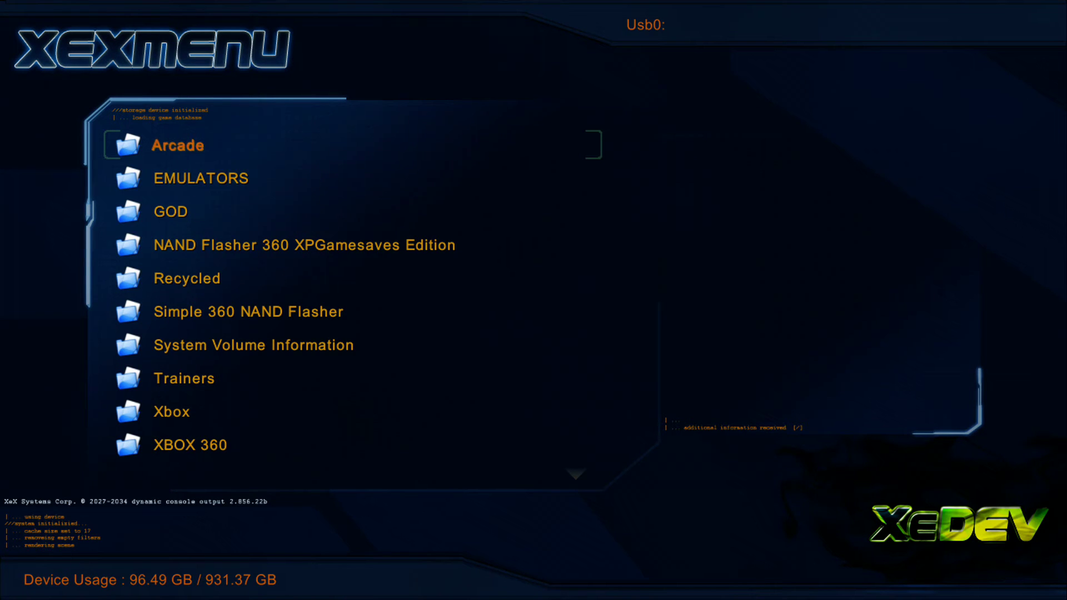
{"action": "key", "text": "Down"}
{"action": "key", "text": "Down"}
{"action": "key", "text": "Down"}
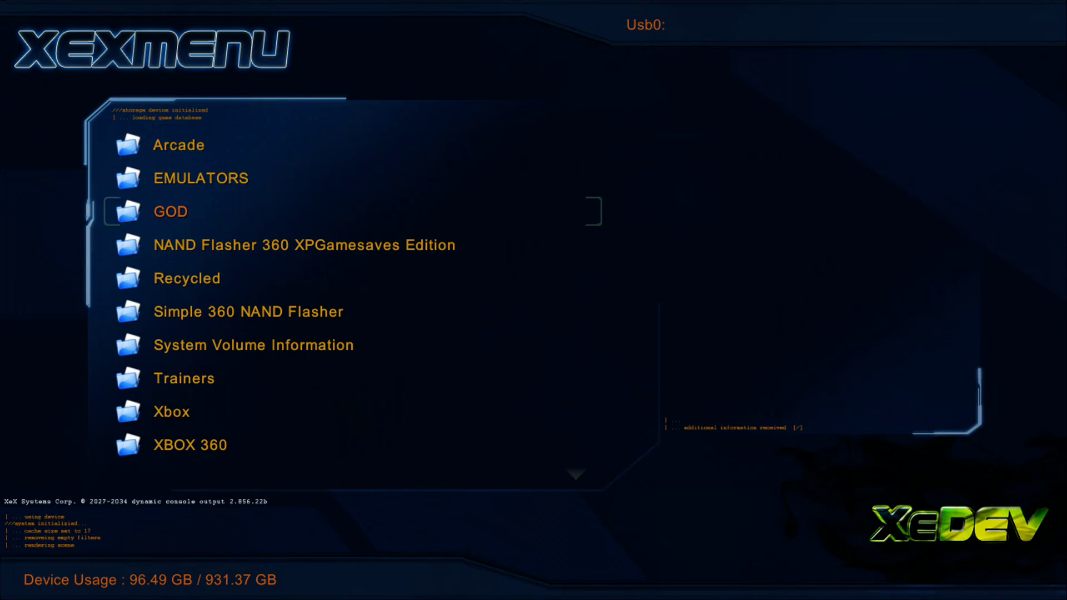
{"action": "key", "text": "Down"}
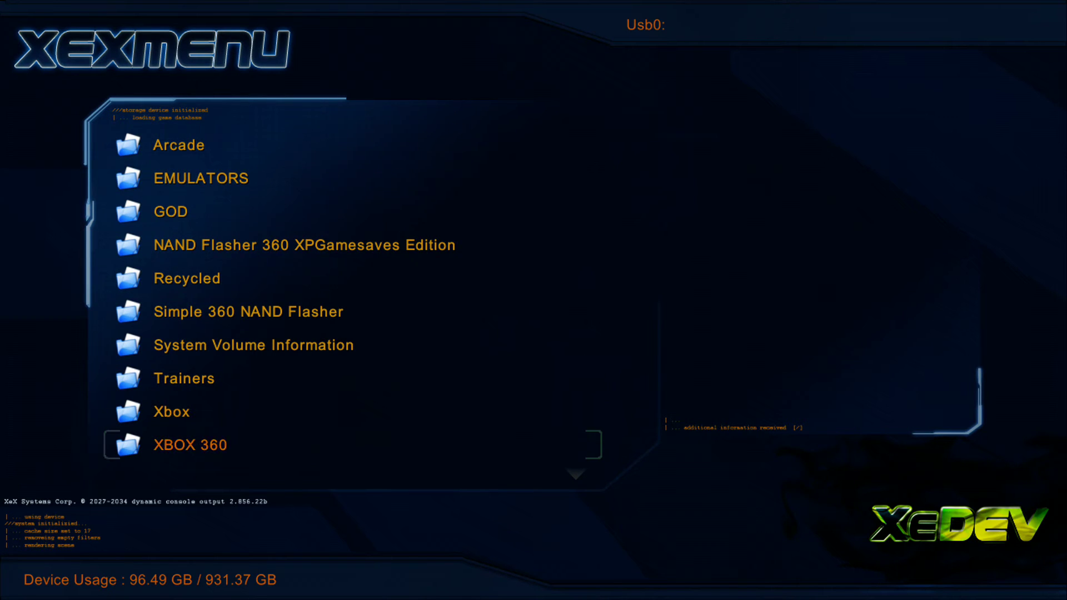
{"action": "key", "text": "Return"}
{"action": "key", "text": "Down"}
{"action": "key", "text": "Down"}
{"action": "key", "text": "Down"}
{"action": "key", "text": "Down"}
{"action": "key", "text": "Down"}
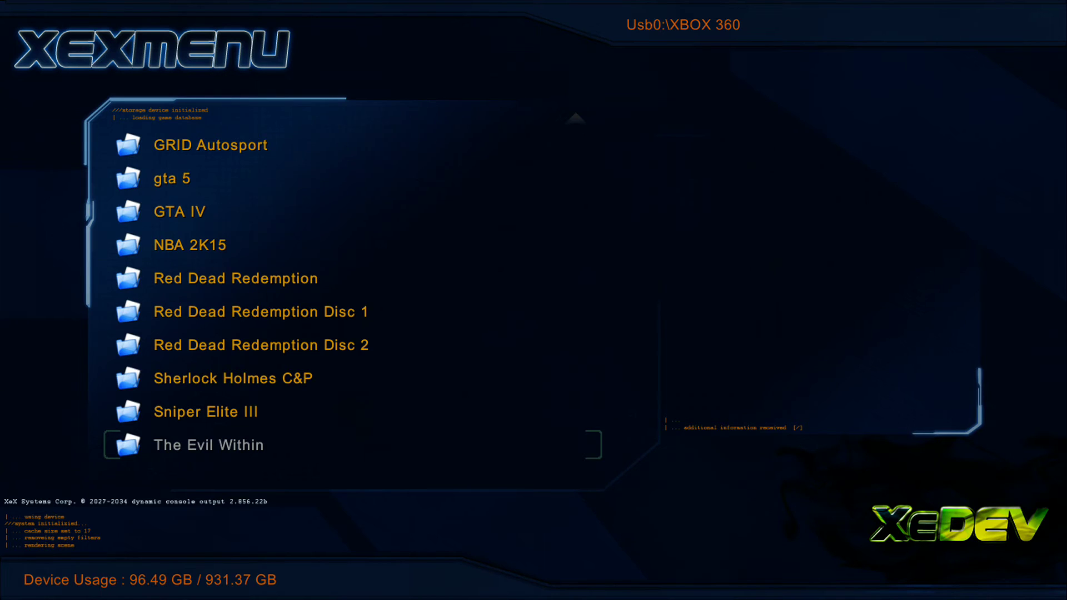
{"action": "key", "text": "Return"}
{"action": "key", "text": "Down"}
{"action": "key", "text": "Down"}
{"action": "key", "text": "Down"}
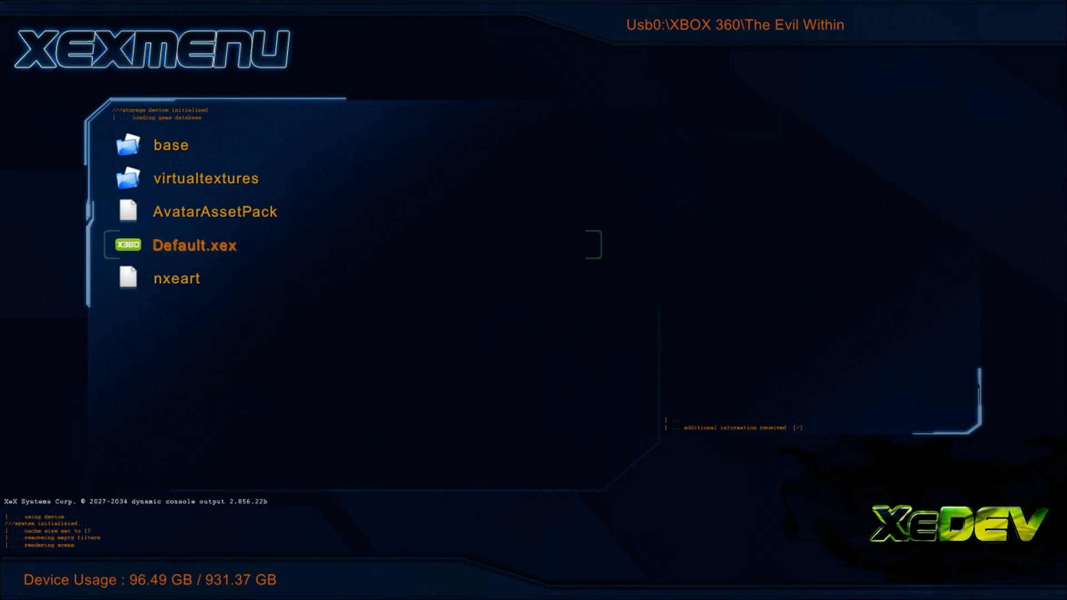
{"action": "key", "text": "BackSpace"}
{"action": "key", "text": "BackSpace"}
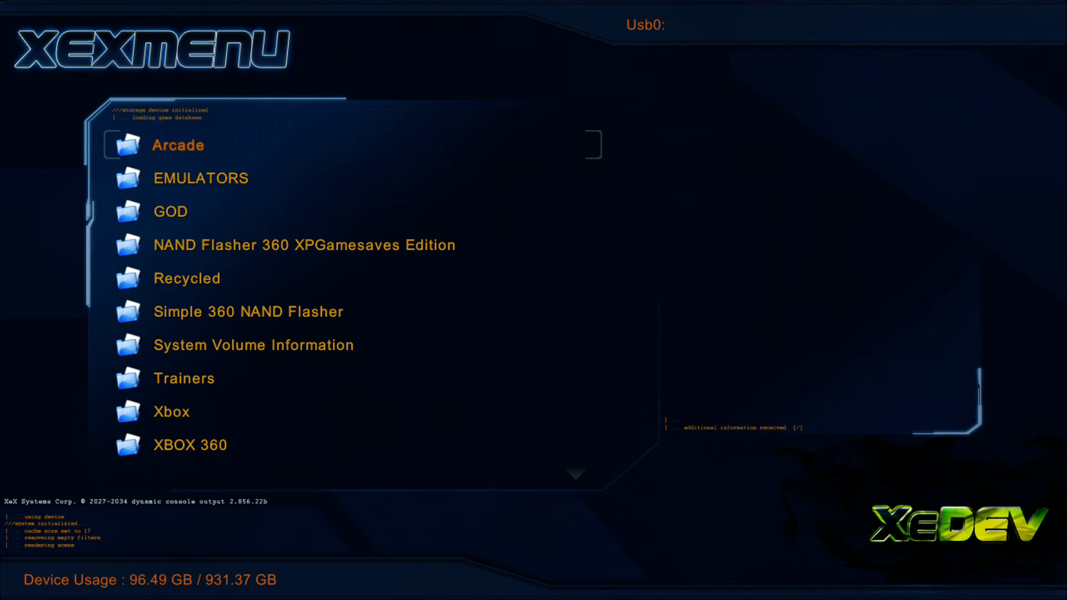
{"action": "key", "text": "Down"}
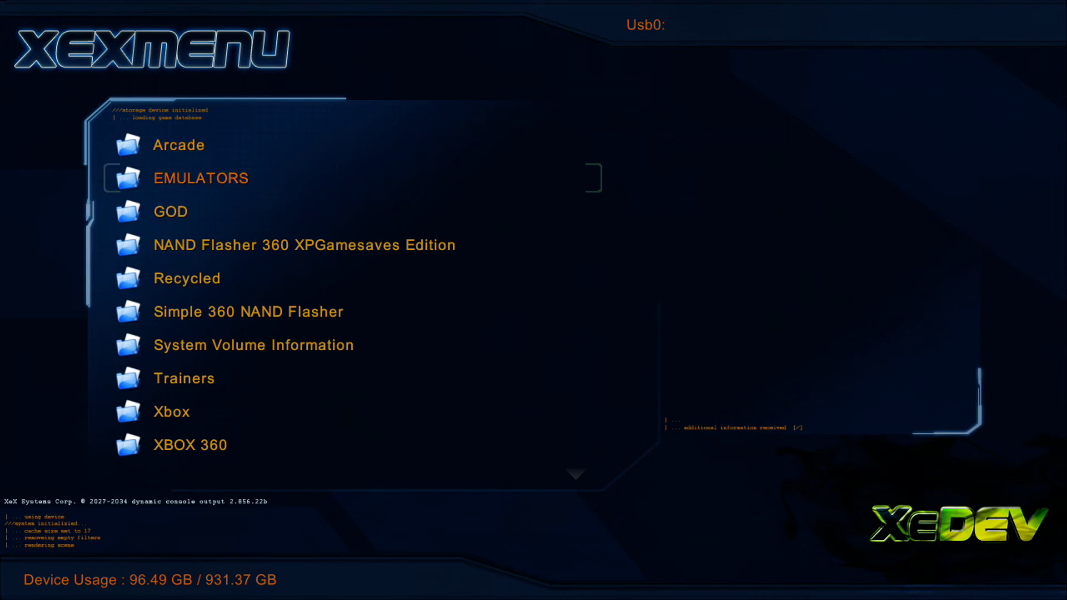
{"action": "key", "text": "Down"}
{"action": "key", "text": "Down"}
{"action": "key", "text": "Down"}
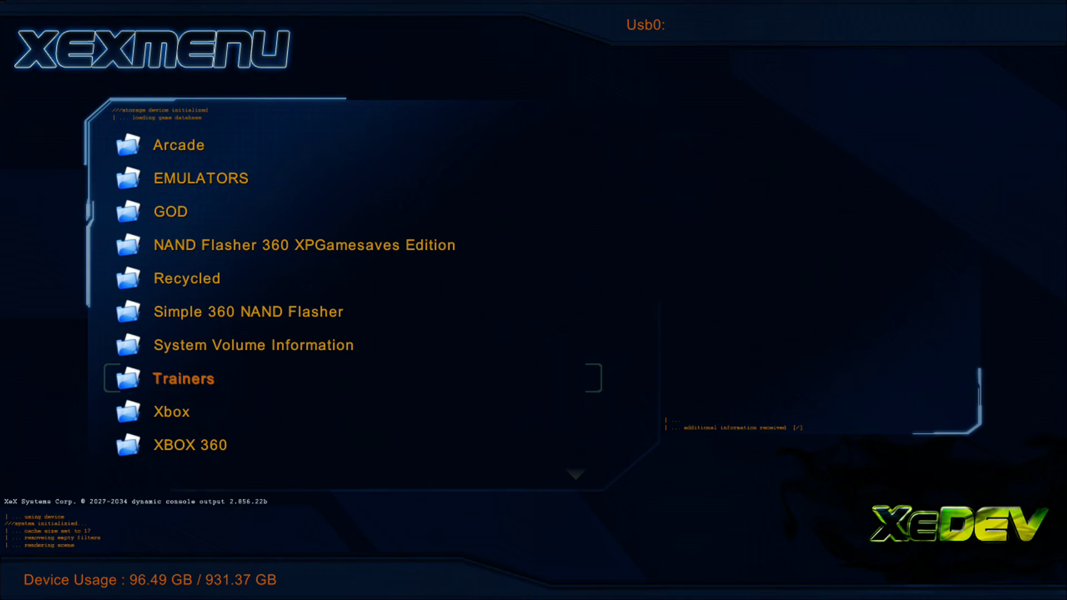